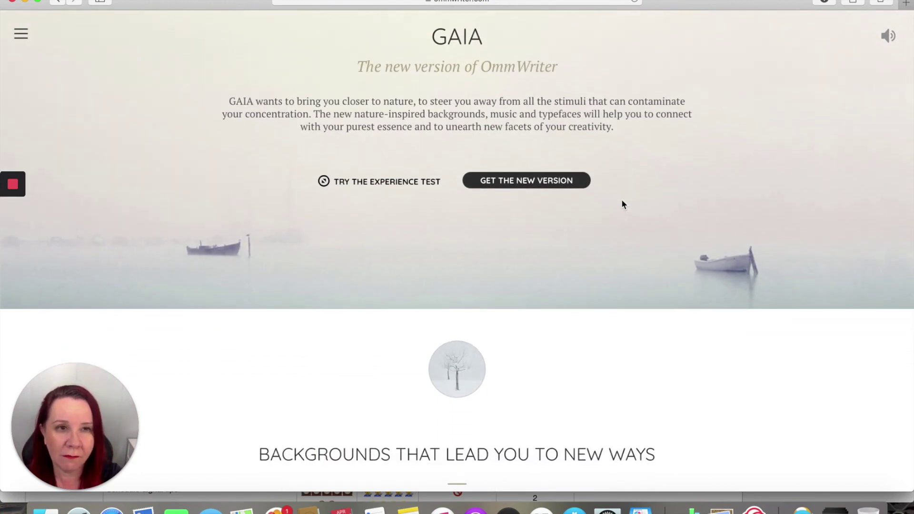
scroll(622, 204, "down", 2)
scroll(622, 204, "down", 2)
scroll(622, 205, "down", 2)
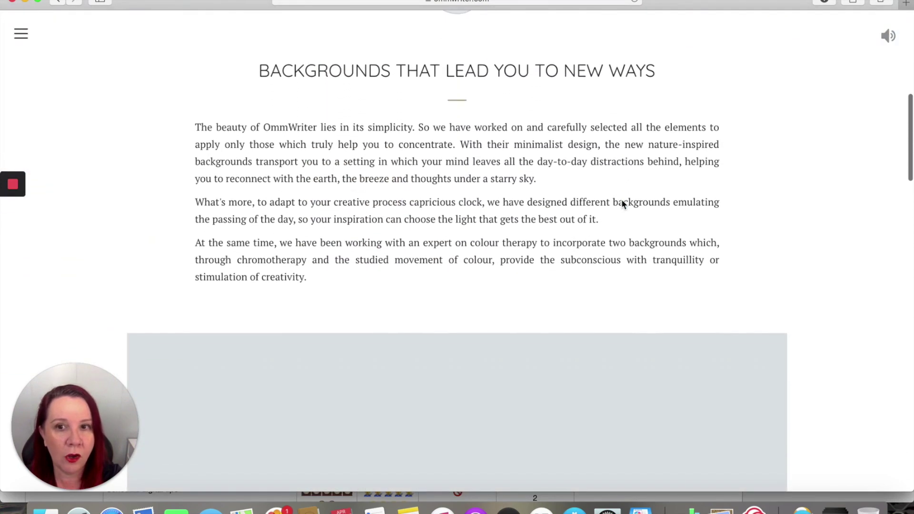
scroll(511, 223, "down", 2)
scroll(511, 224, "down", 1)
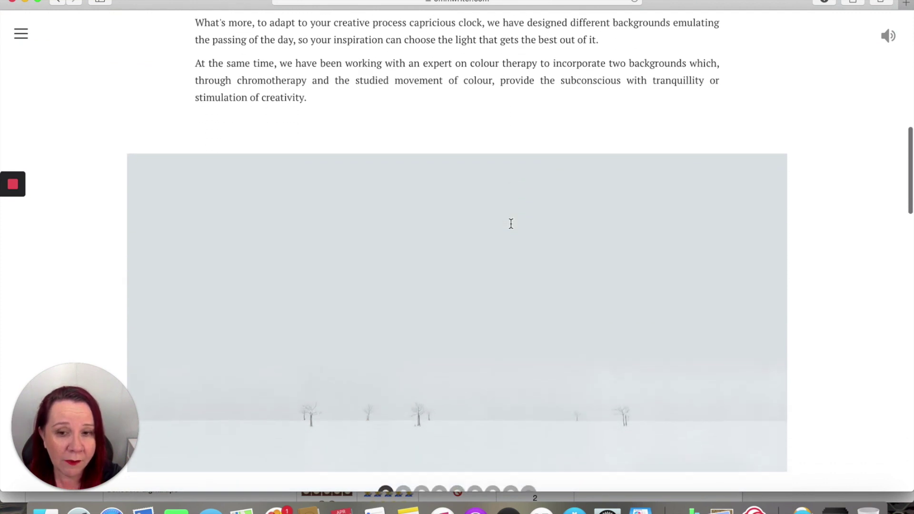
scroll(510, 224, "down", 3)
Step: Cycle the backgrounds gallery through misty boats and plain grey to the starry night sky
left_click(492, 317)
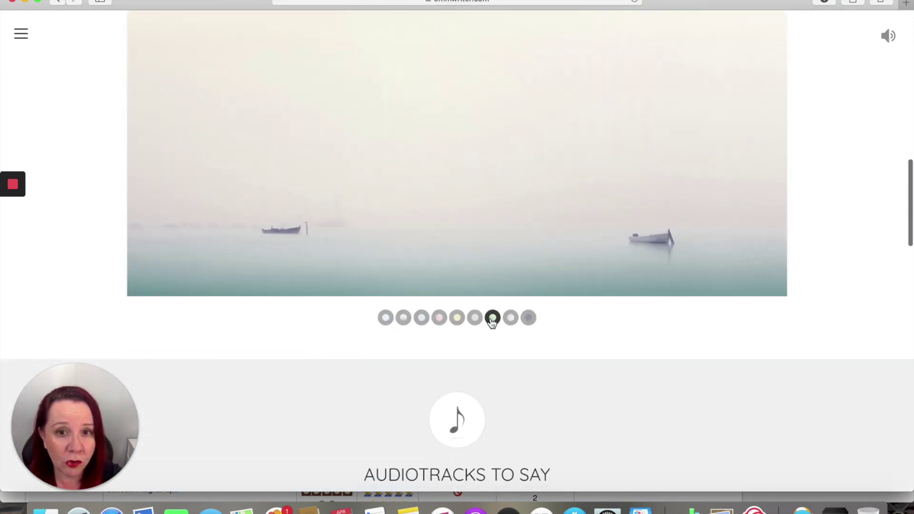
left_click(511, 318)
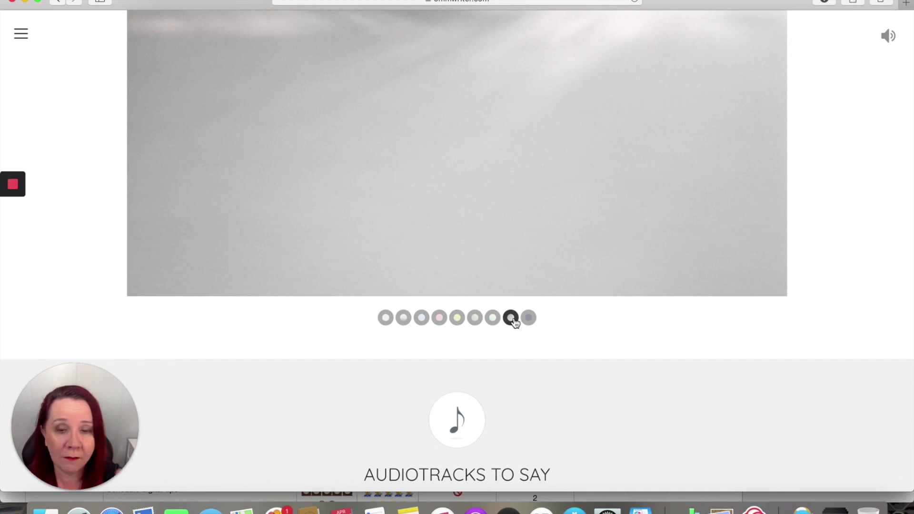
left_click(529, 317)
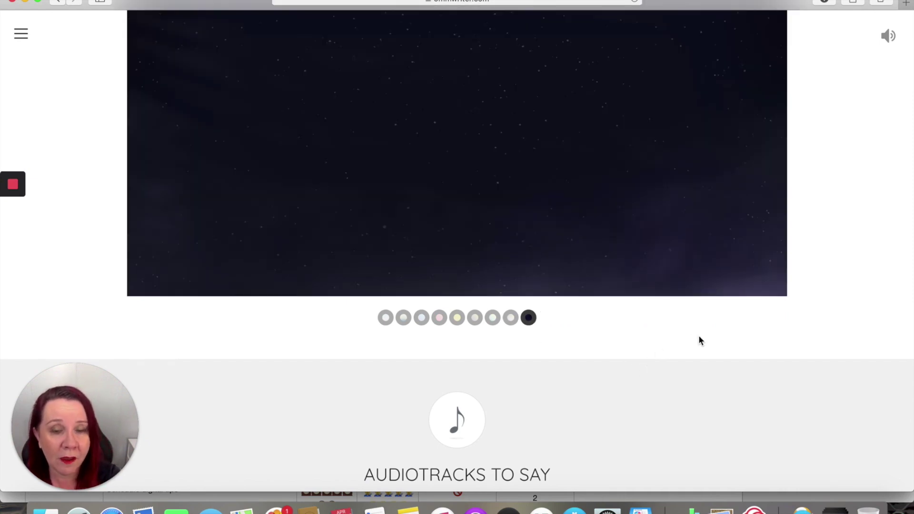
scroll(701, 341, "down", 1)
scroll(700, 340, "down", 3)
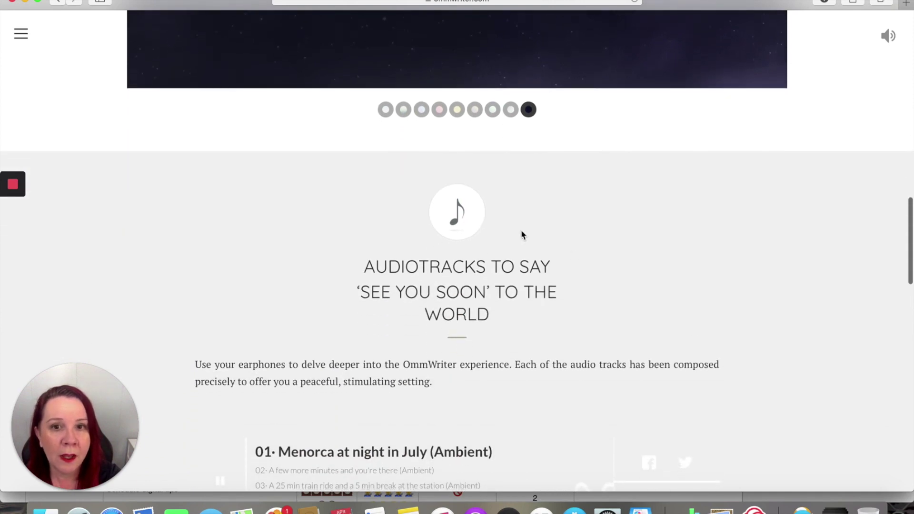
scroll(568, 357, "down", 1)
scroll(567, 357, "down", 3)
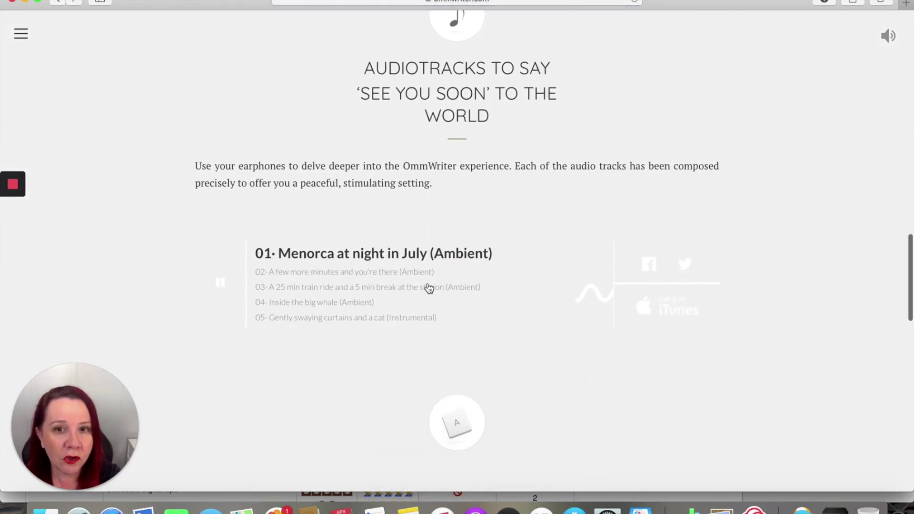
scroll(556, 398, "down", 1)
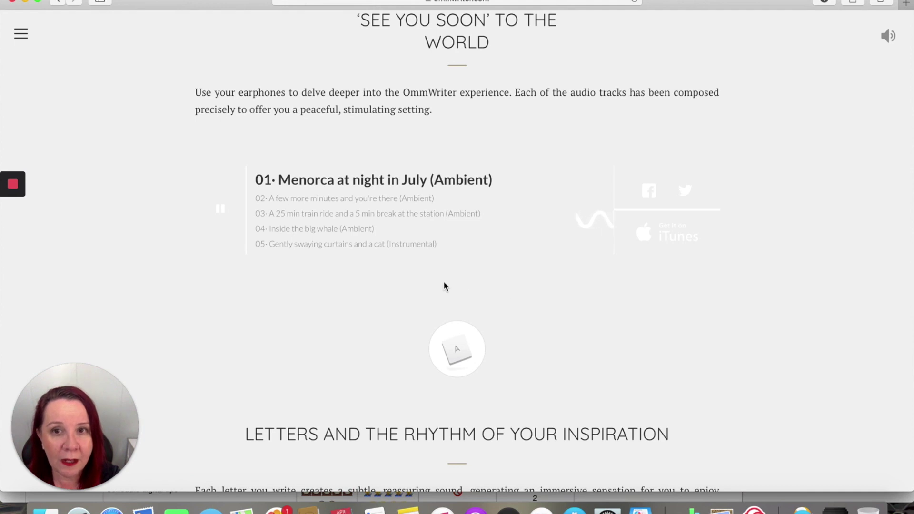
scroll(537, 298, "down", 3)
scroll(529, 300, "down", 3)
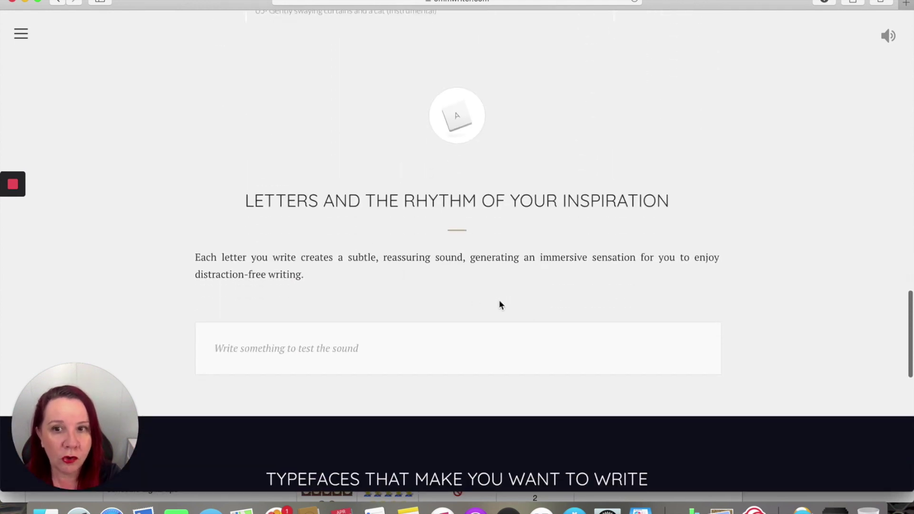
Step: Place the cursor in the 'Write something to test the sound' typing-sound field
left_click(373, 350)
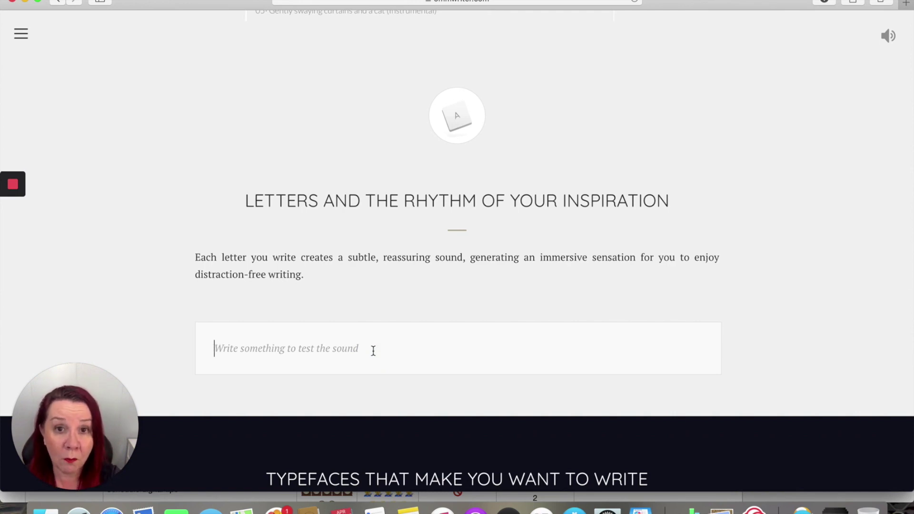
scroll(372, 350, "down", 2)
scroll(373, 350, "down", 1)
scroll(373, 350, "down", 3)
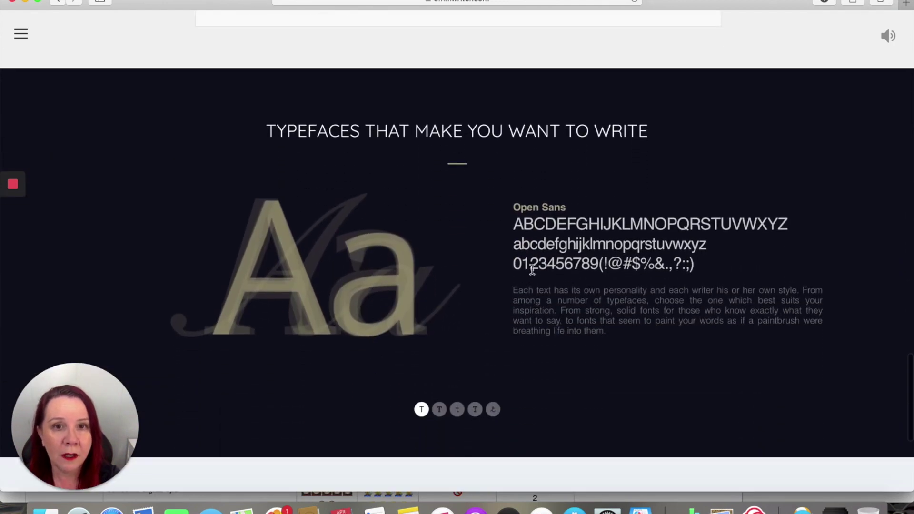
scroll(484, 318, "down", 4)
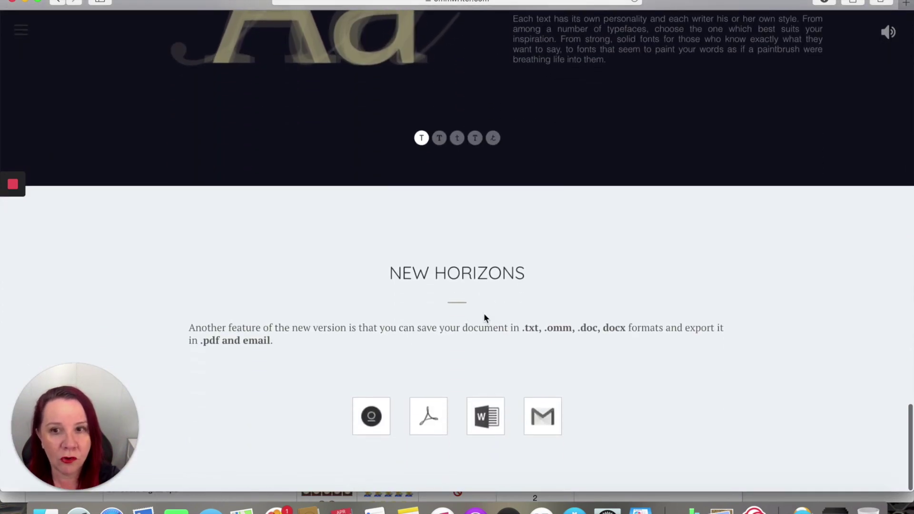
scroll(485, 318, "up", 1)
scroll(485, 317, "up", 10)
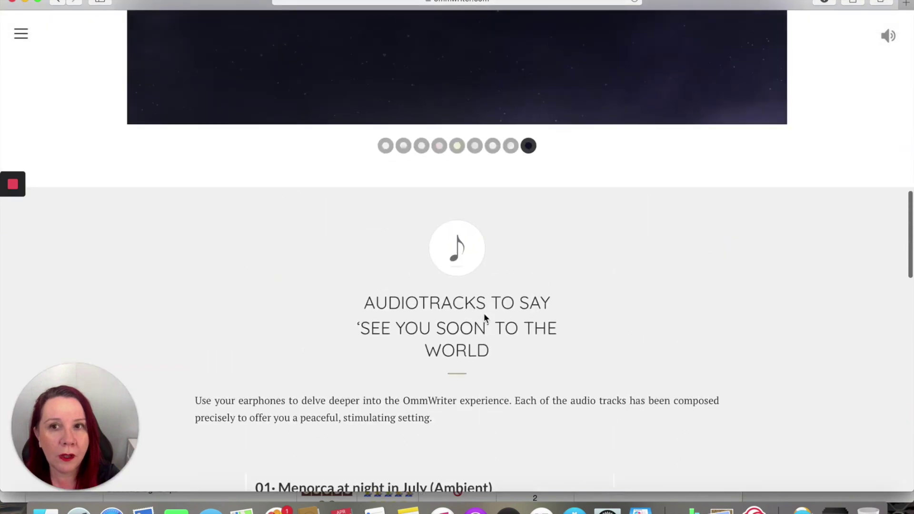
scroll(485, 318, "up", 10)
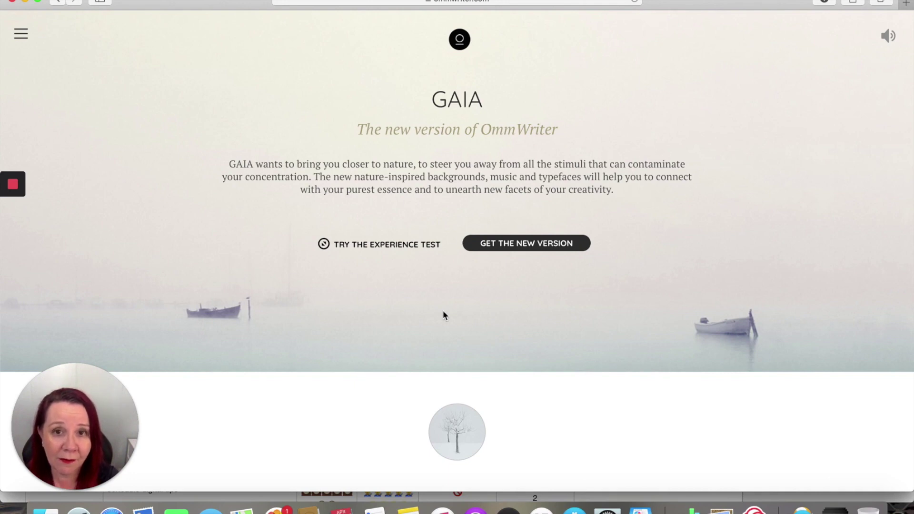
Step: Back at the top of the GAIA page, open the site's hamburger navigation menu
left_click(21, 35)
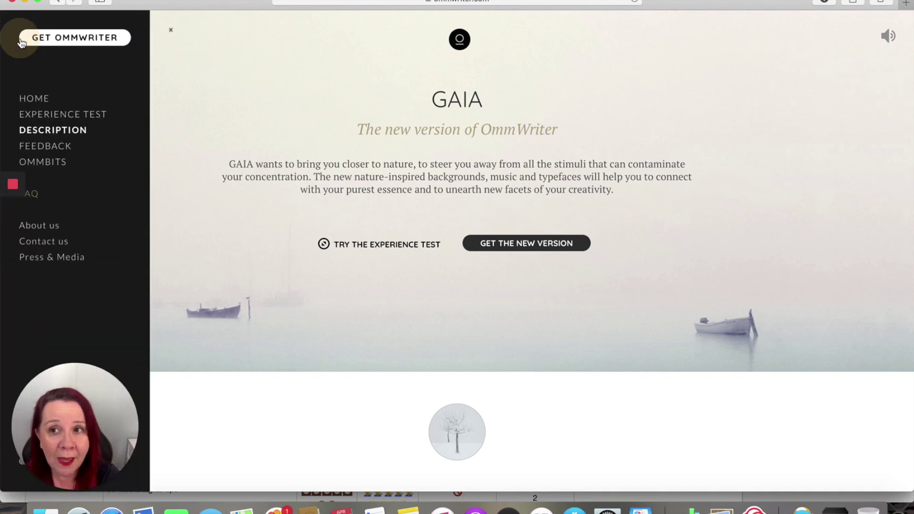
Step: Go to the HOME page and browse down to the Our Values section
left_click(42, 102)
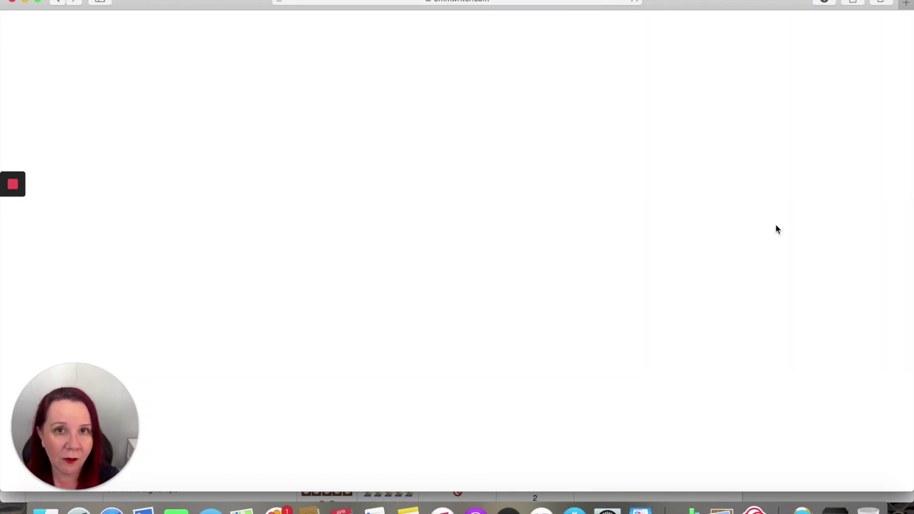
scroll(777, 230, "down", 10)
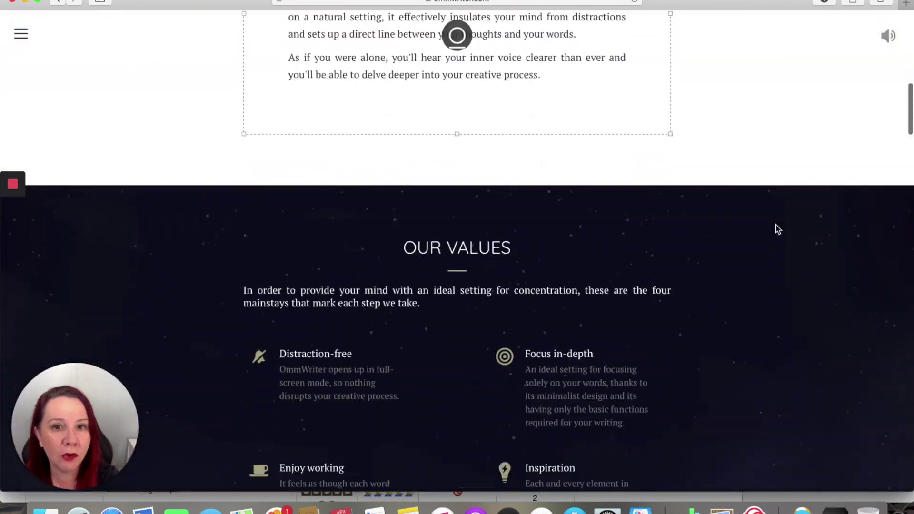
scroll(777, 229, "down", 5)
scroll(777, 229, "down", 5)
scroll(777, 230, "down", 3)
scroll(777, 230, "down", 3)
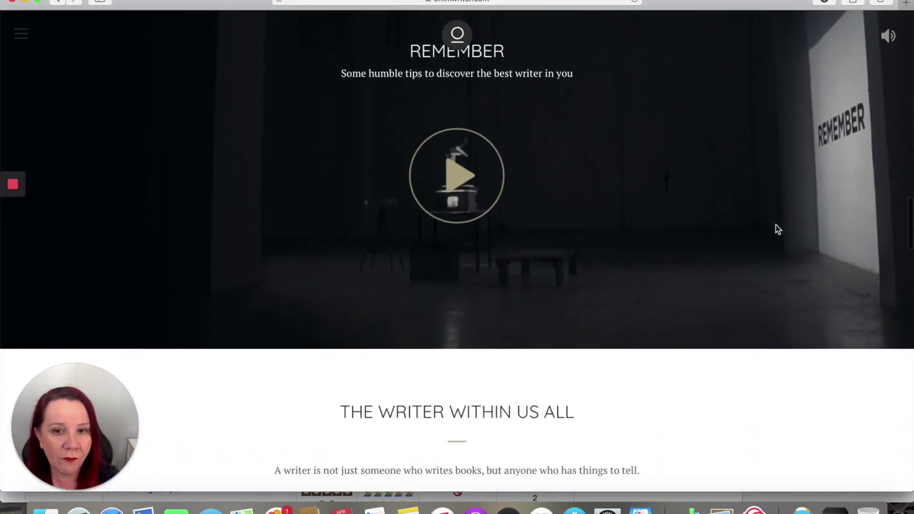
scroll(777, 229, "down", 5)
scroll(797, 144, "down", 2)
scroll(798, 144, "down", 5)
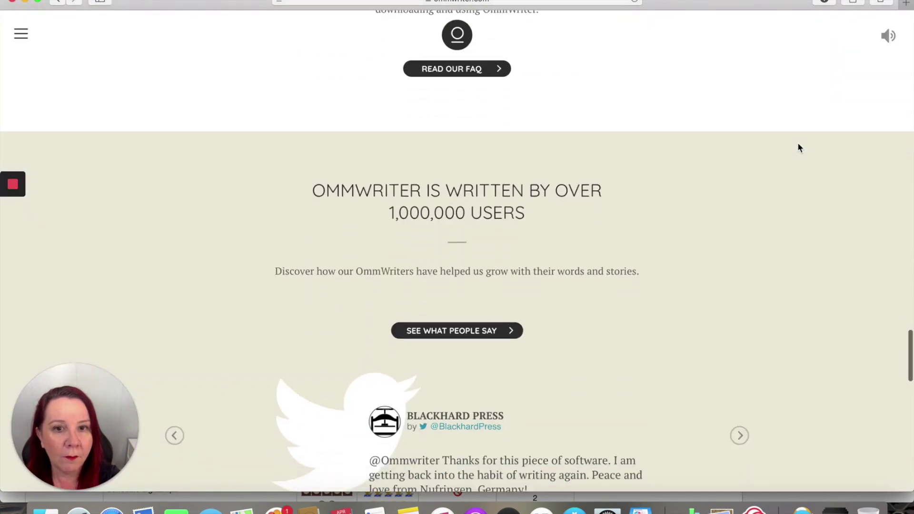
scroll(797, 143, "down", 3)
scroll(798, 147, "down", 3)
scroll(798, 148, "down", 3)
scroll(798, 147, "down", 3)
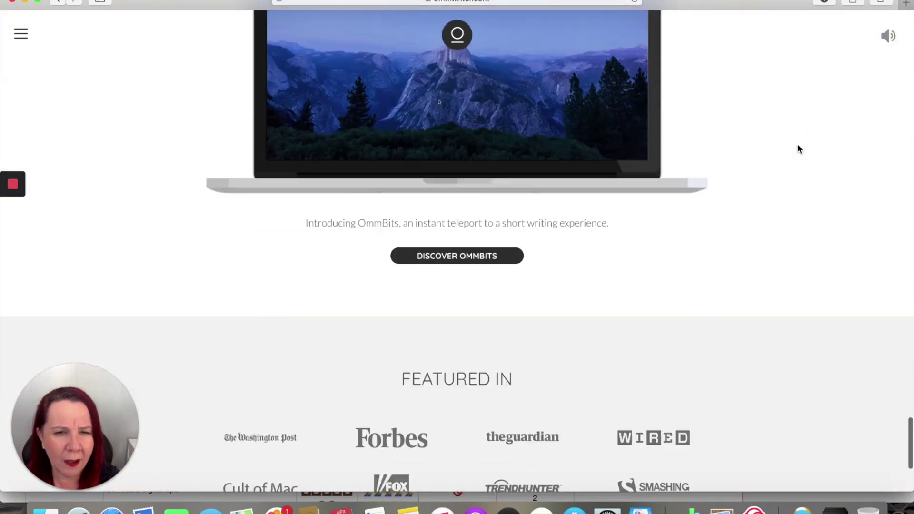
scroll(798, 149, "down", 3)
scroll(798, 149, "up", 5)
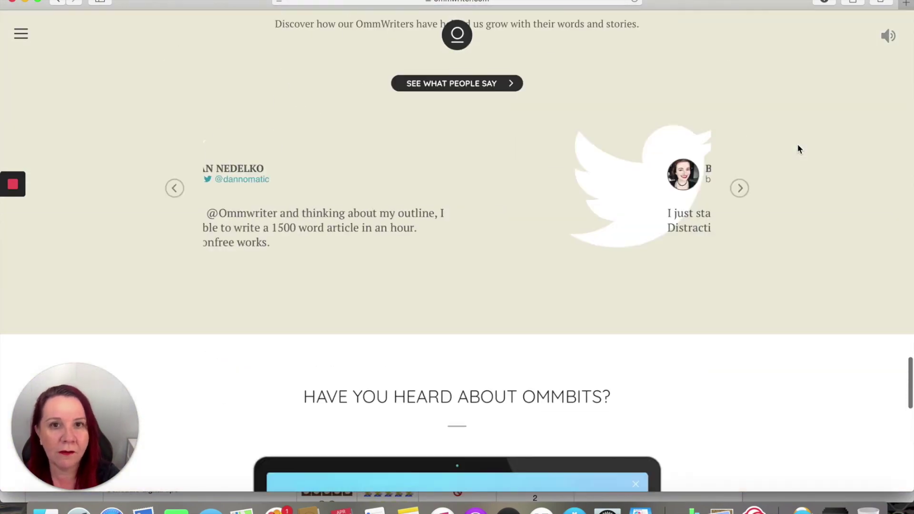
scroll(798, 148, "up", 3)
scroll(799, 148, "up", 5)
scroll(799, 148, "up", 3)
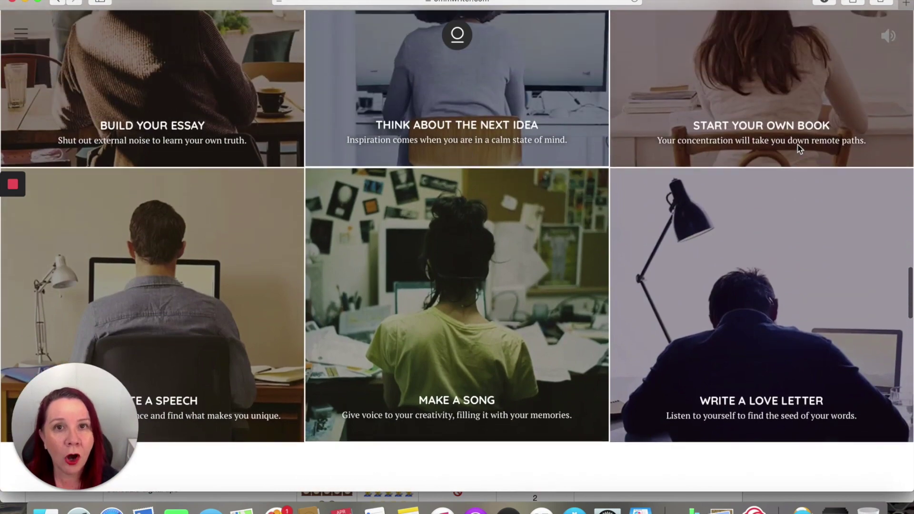
scroll(798, 144, "up", 5)
scroll(797, 144, "up", 5)
scroll(798, 145, "up", 5)
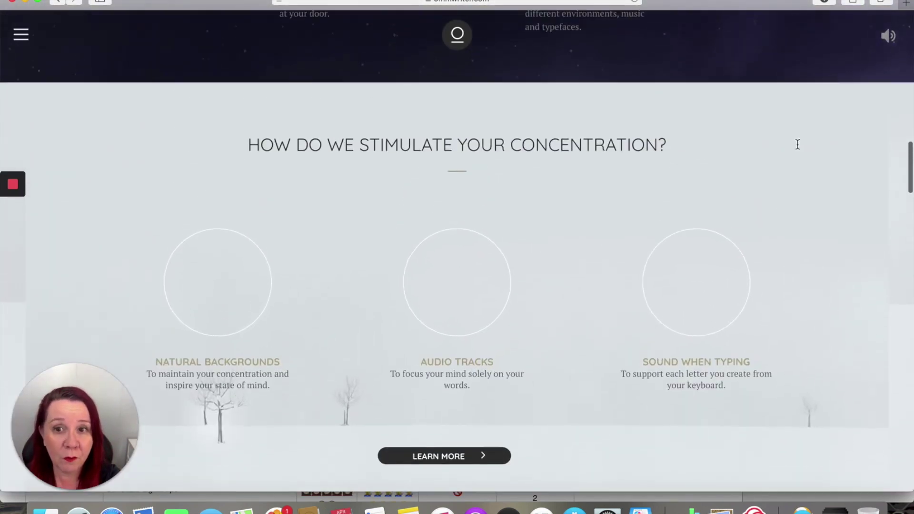
scroll(800, 149, "up", 3)
scroll(800, 148, "up", 3)
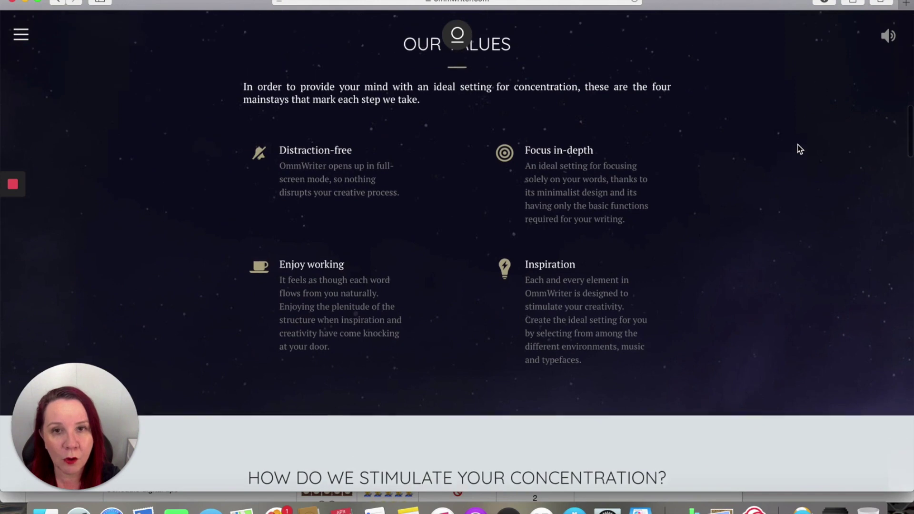